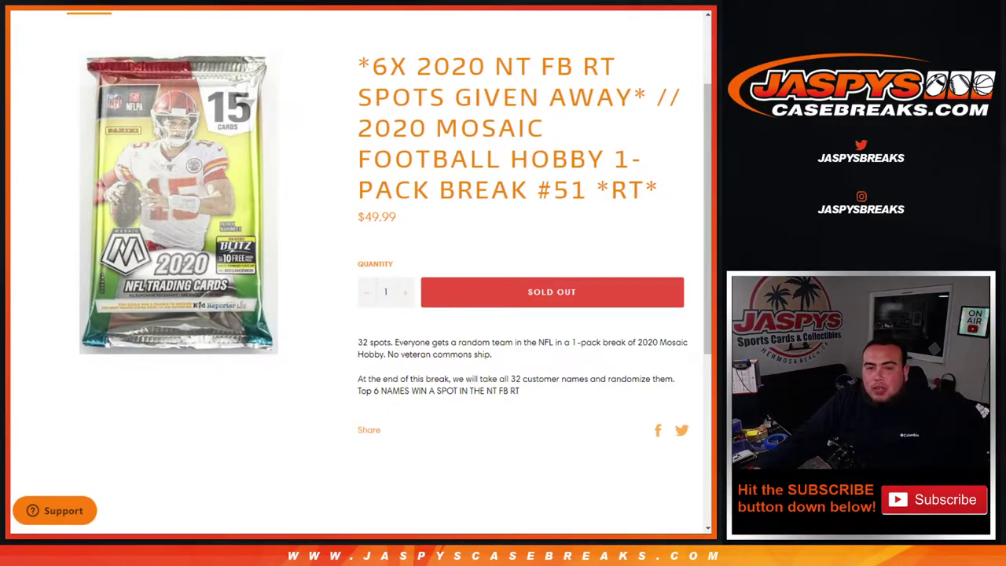
drag(373, 66, 660, 191)
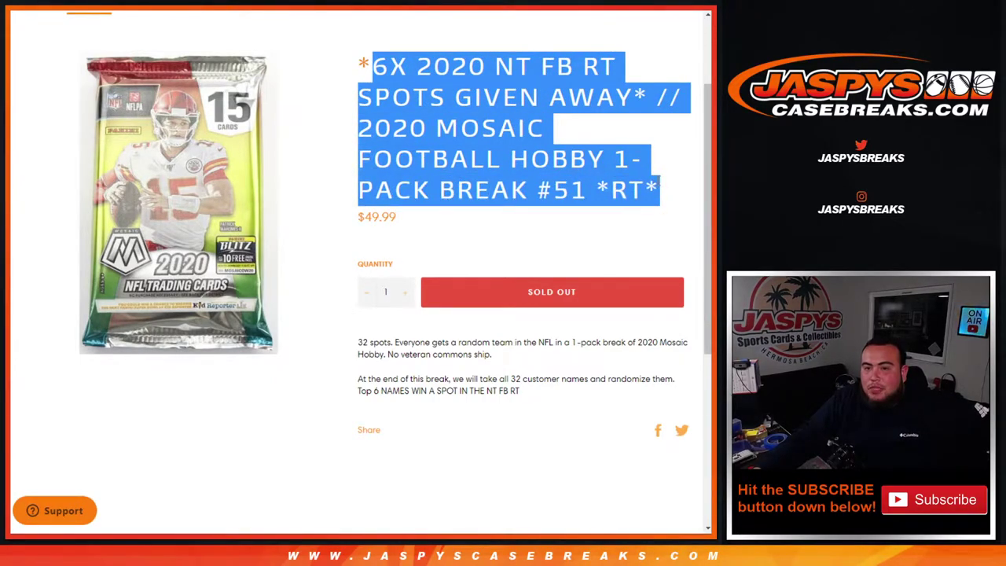
click(597, 248)
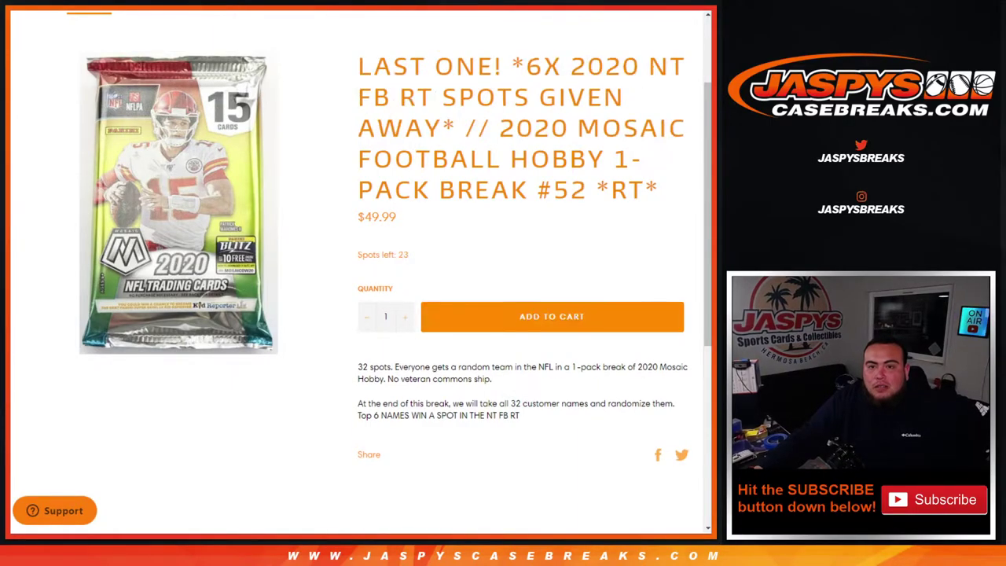
Step: Switch to RANDOM.ORG's Dice Roller and roll two virtual dice
key(ctrl+Tab)
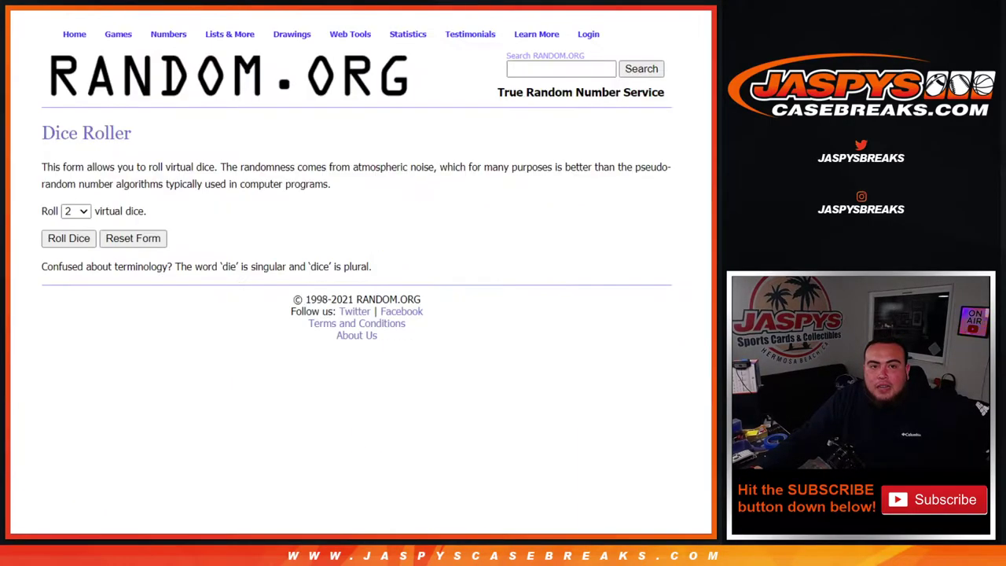
click(67, 238)
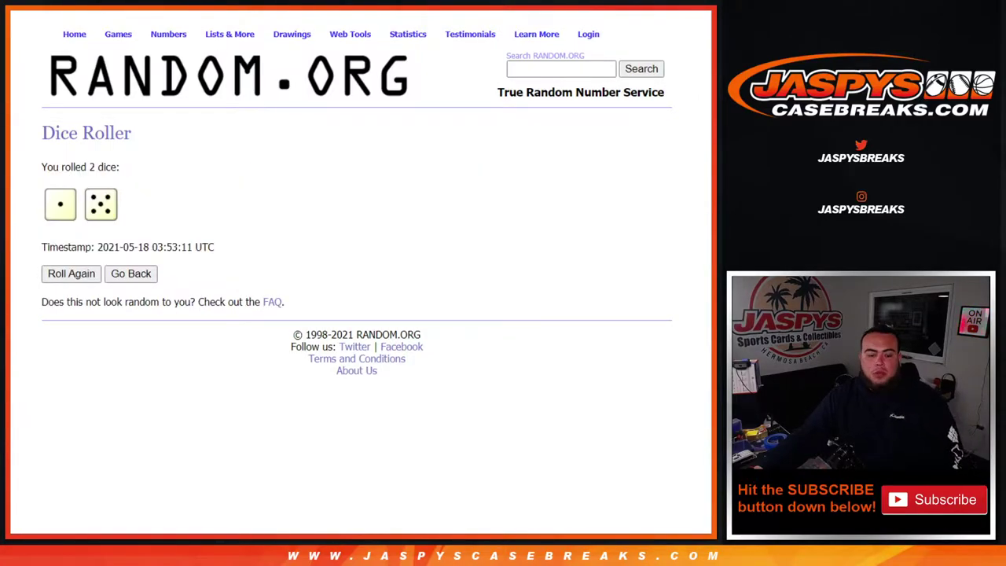
Step: Randomize the list of customer names six times in the List Randomizer
key(ctrl+Tab)
scroll(377, 310, down, 2)
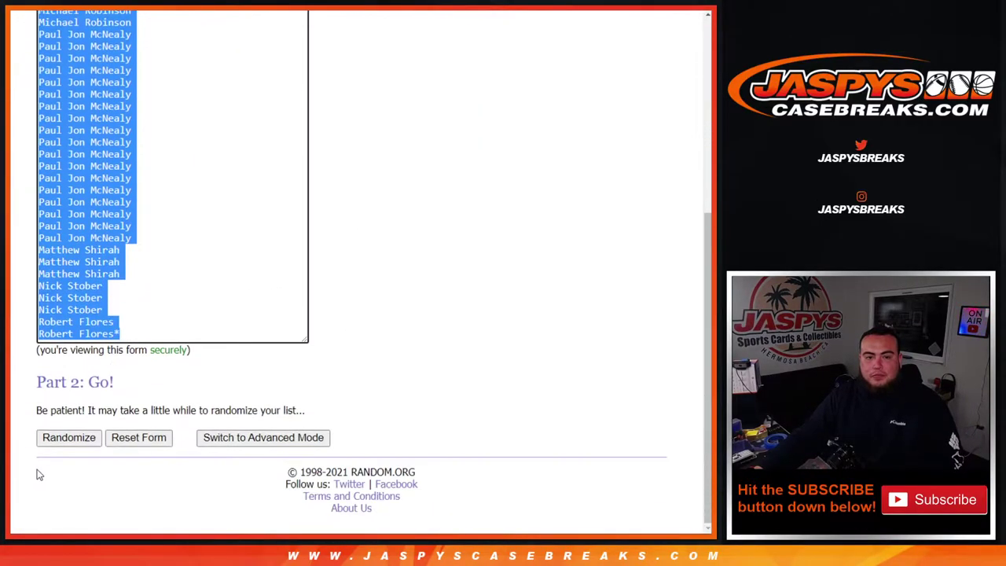
click(56, 438)
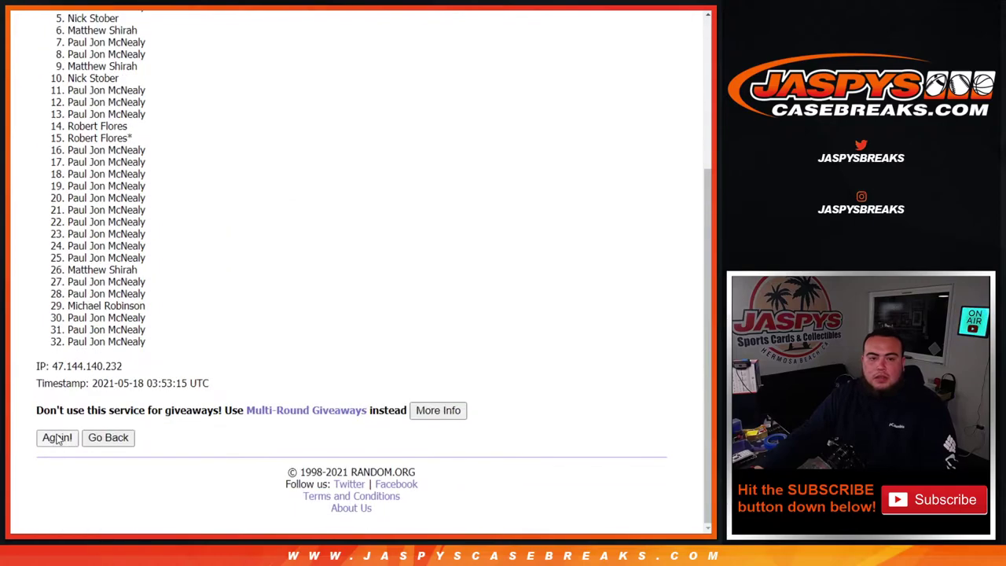
click(57, 437)
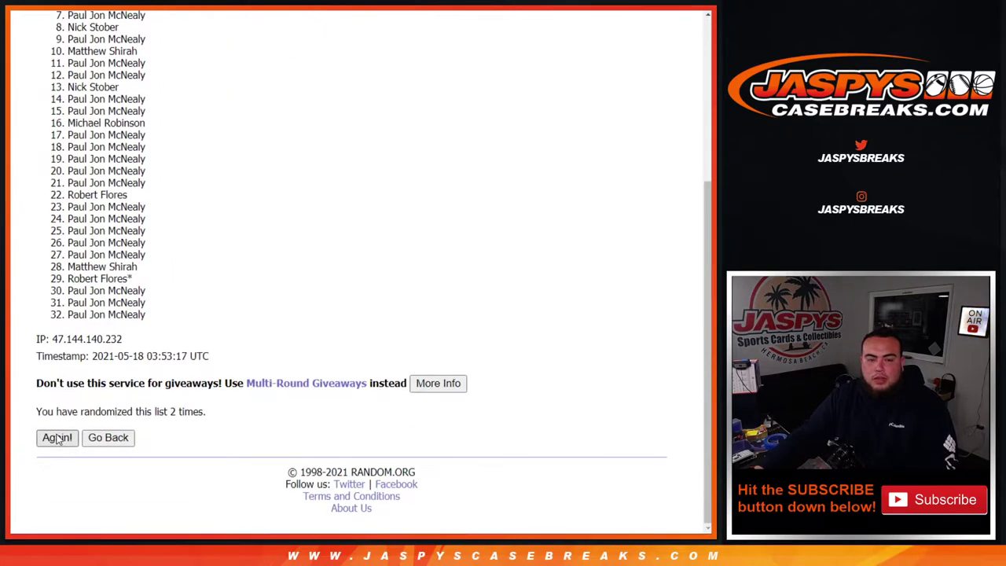
click(56, 437)
click(57, 438)
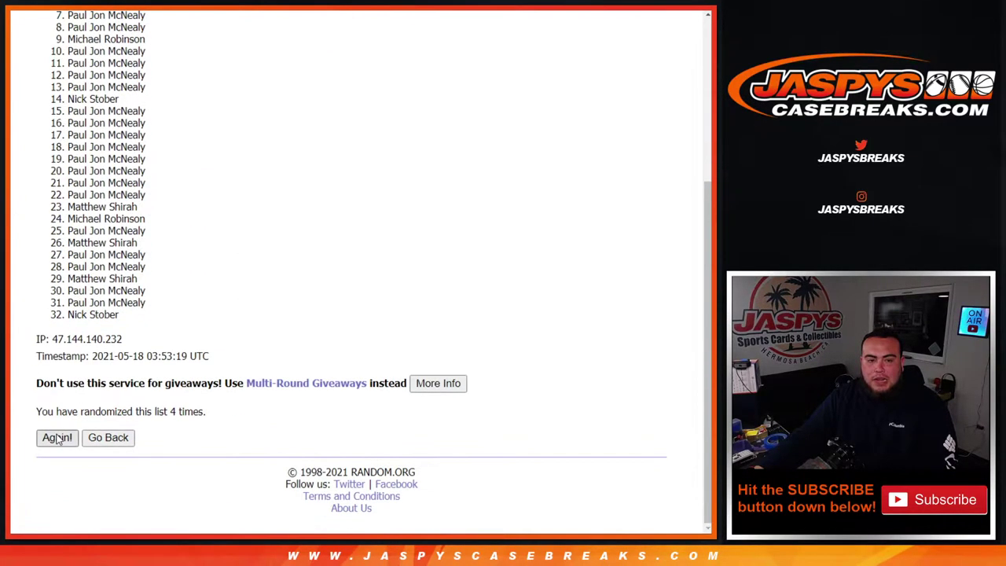
click(57, 437)
click(56, 438)
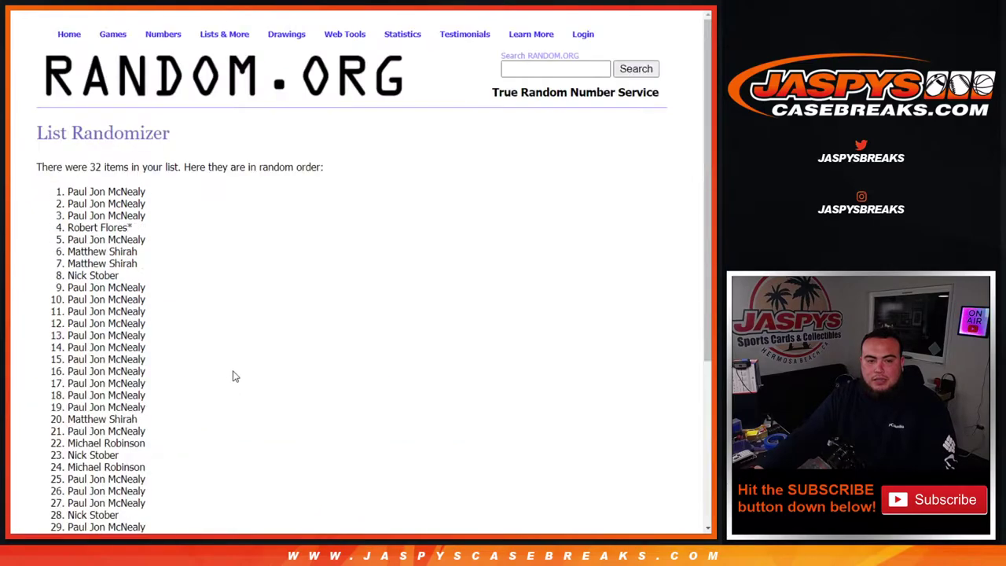
drag(168, 411, 208, 412)
Step: Copy all 32 randomized customer names into column A of the break #51 Google Sheets spreadsheet, starting at A1
scroll(247, 413, up, 3)
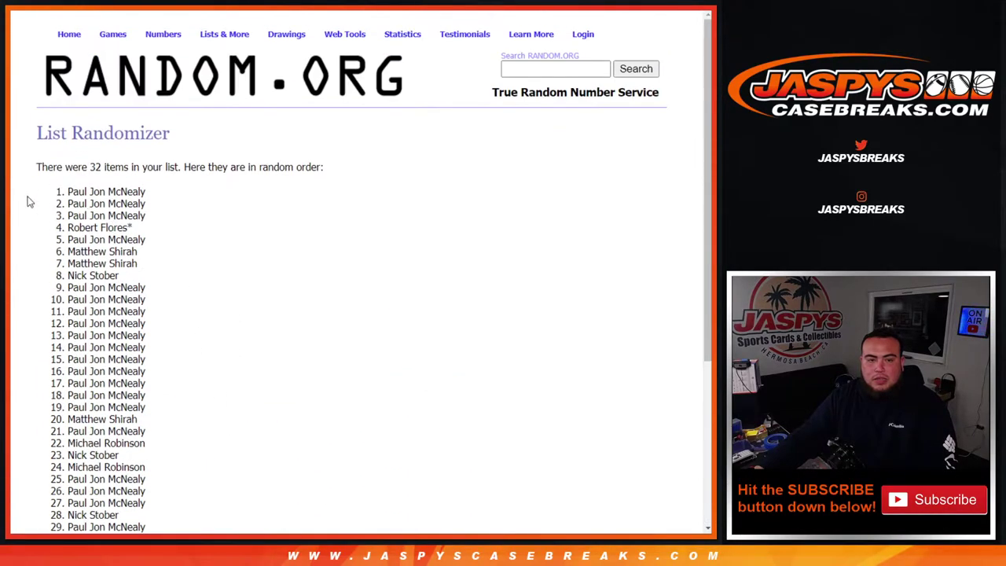
drag(31, 194, 172, 319)
scroll(191, 306, down, 3)
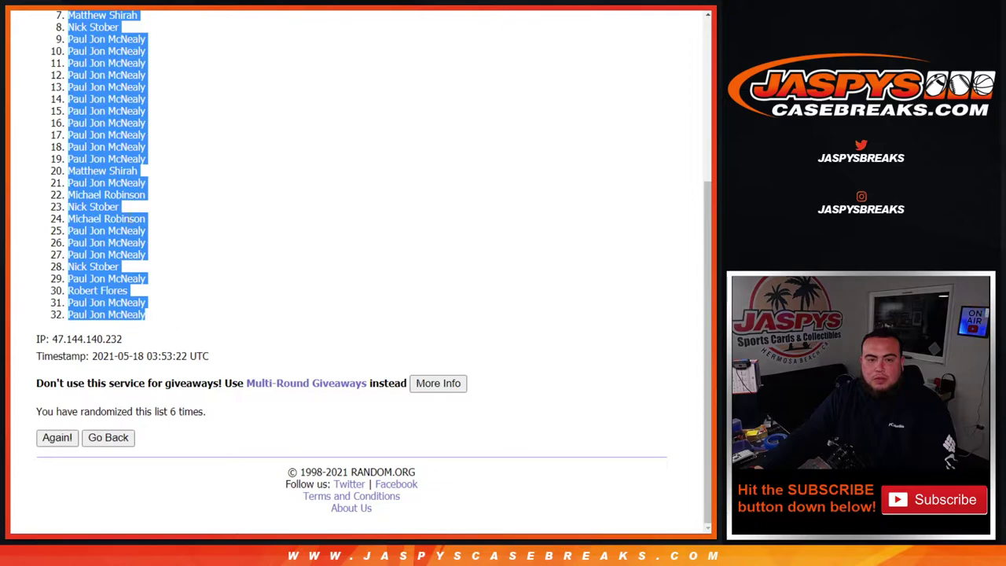
key(ctrl+c)
key(alt+Tab)
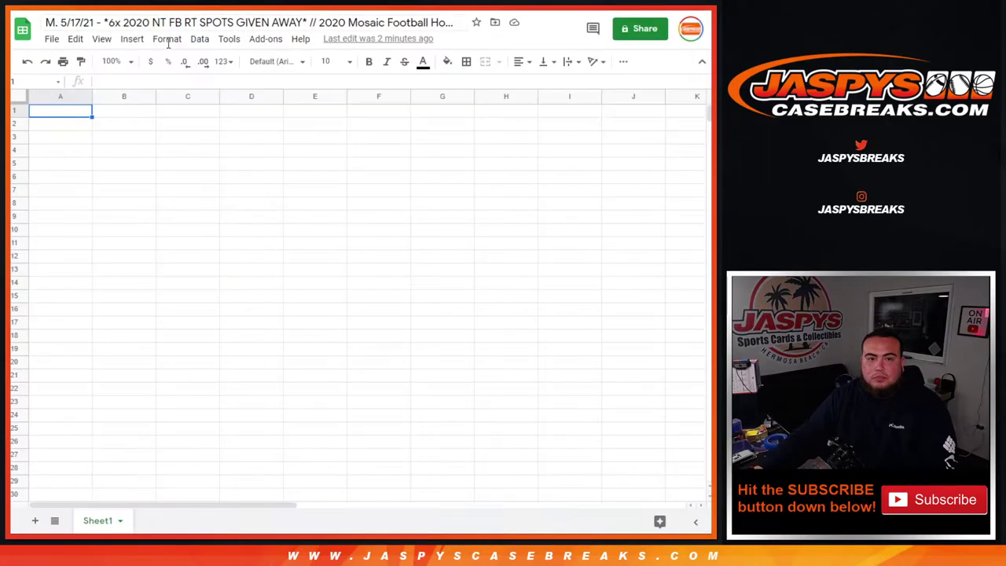
key(ctrl+v)
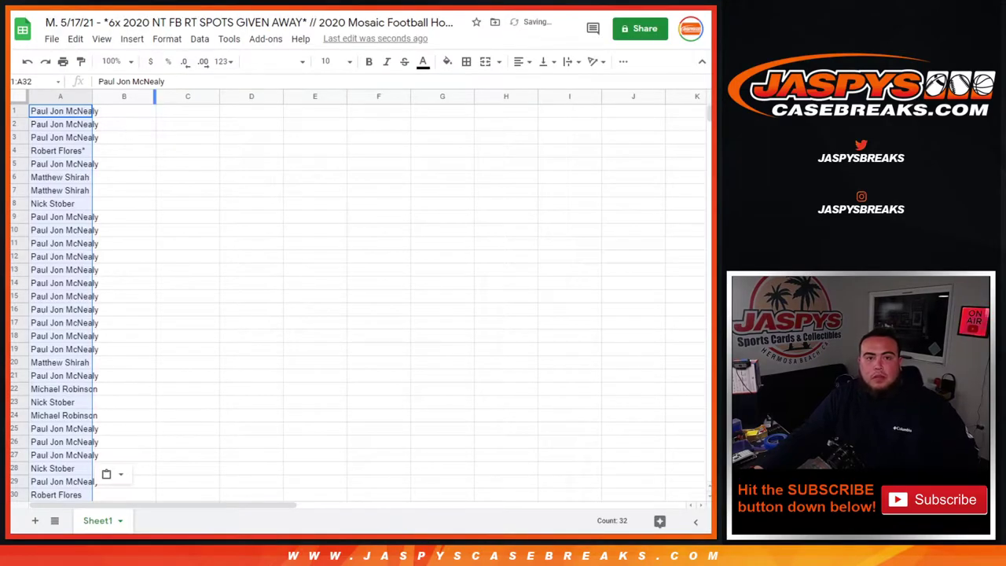
Step: Return to RANDOM.ORG and randomize the list of NFL teams six times
key(alt+Tab)
key(ctrl+Tab)
key(ctrl+shift+Tab)
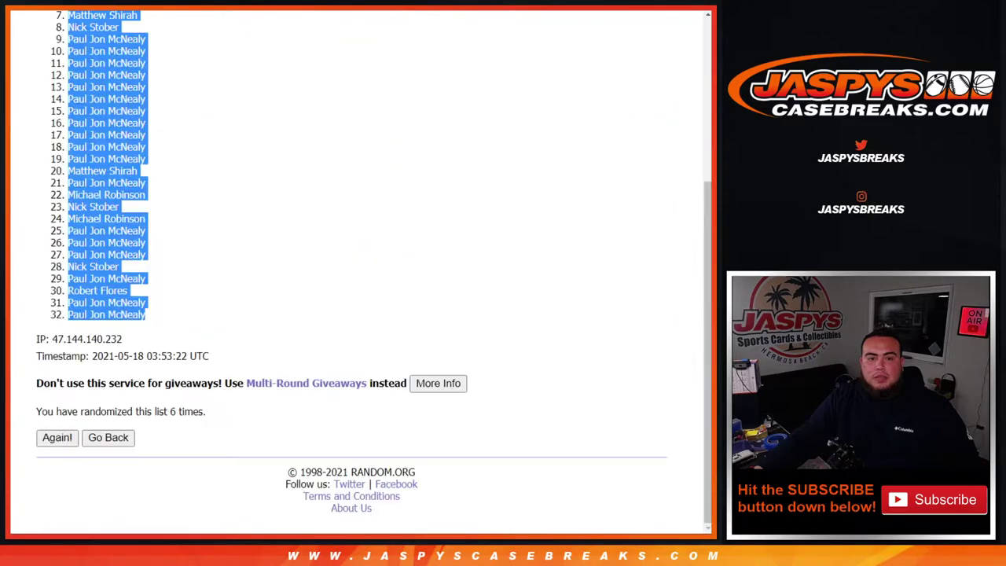
key(ctrl+shift+Tab)
scroll(411, 204, down, 2)
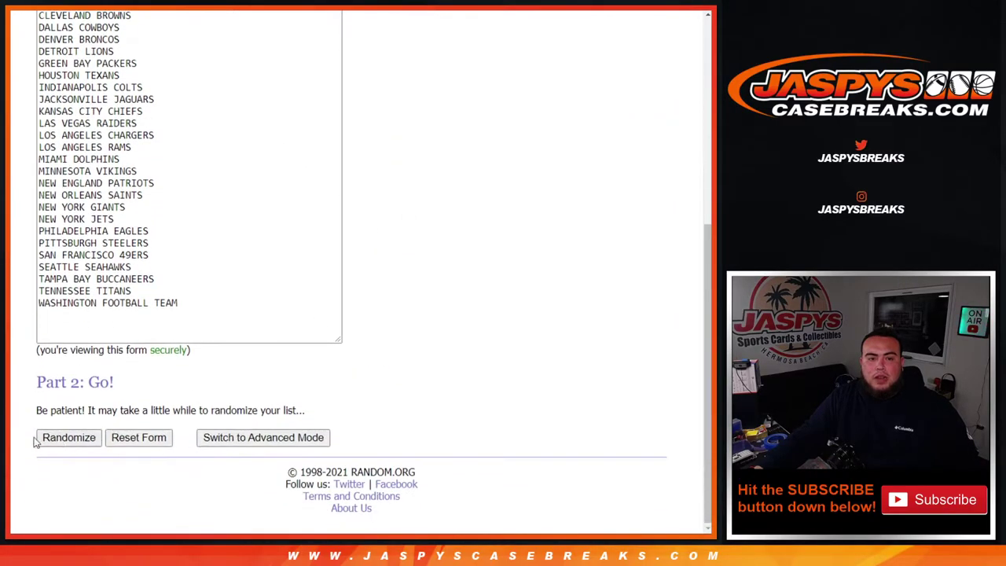
click(69, 437)
scroll(45, 445, down, 3)
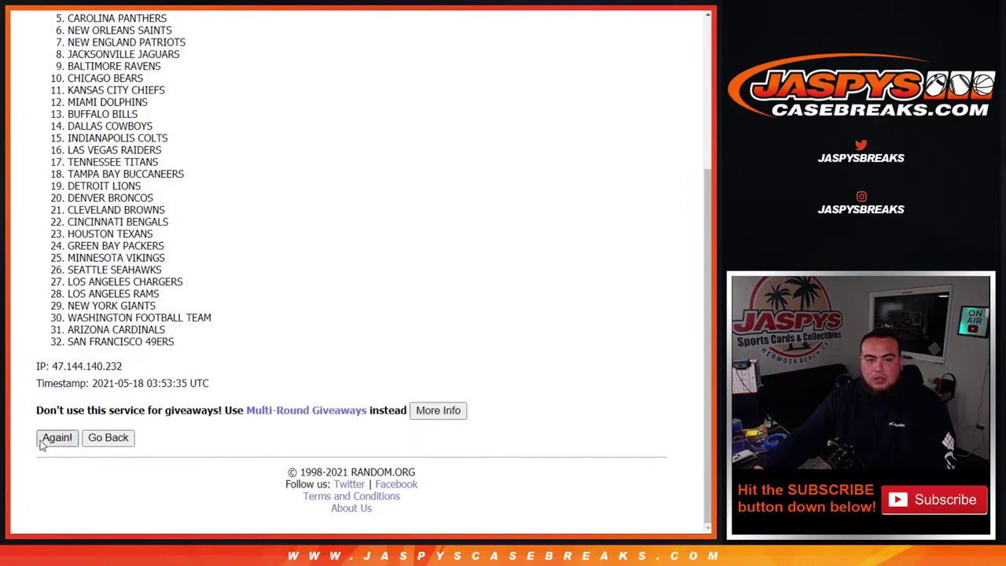
click(45, 445)
click(45, 445)
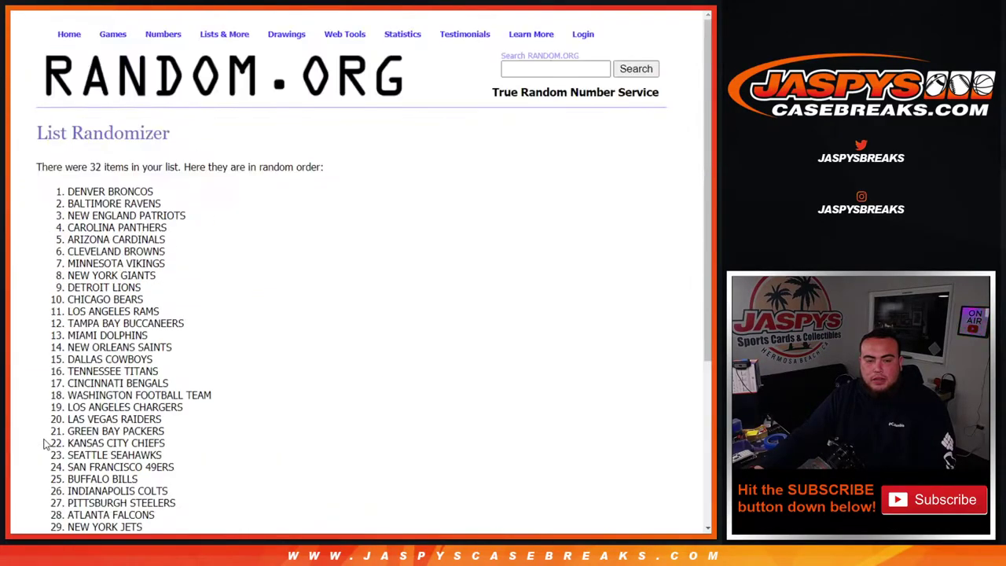
click(44, 445)
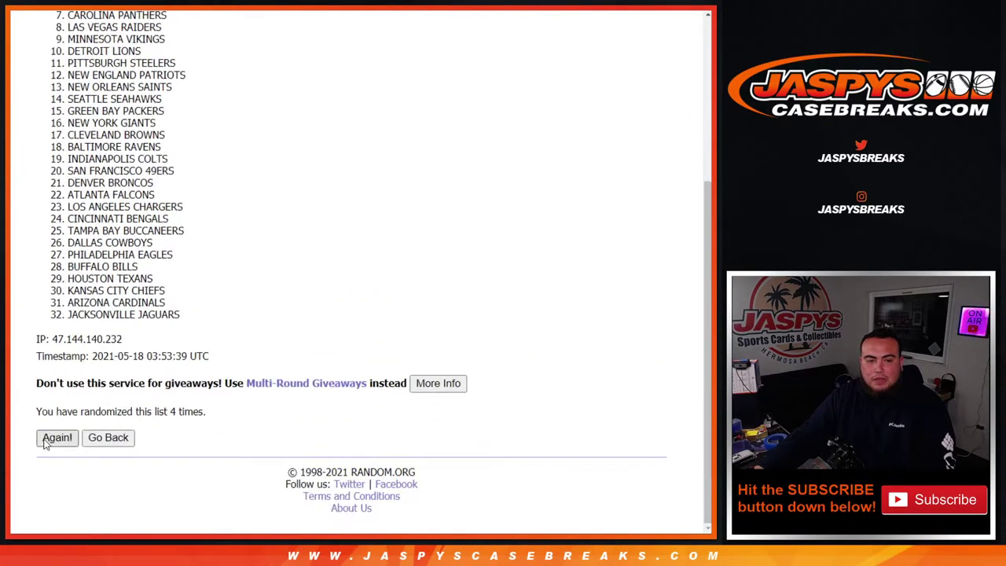
click(45, 444)
click(44, 445)
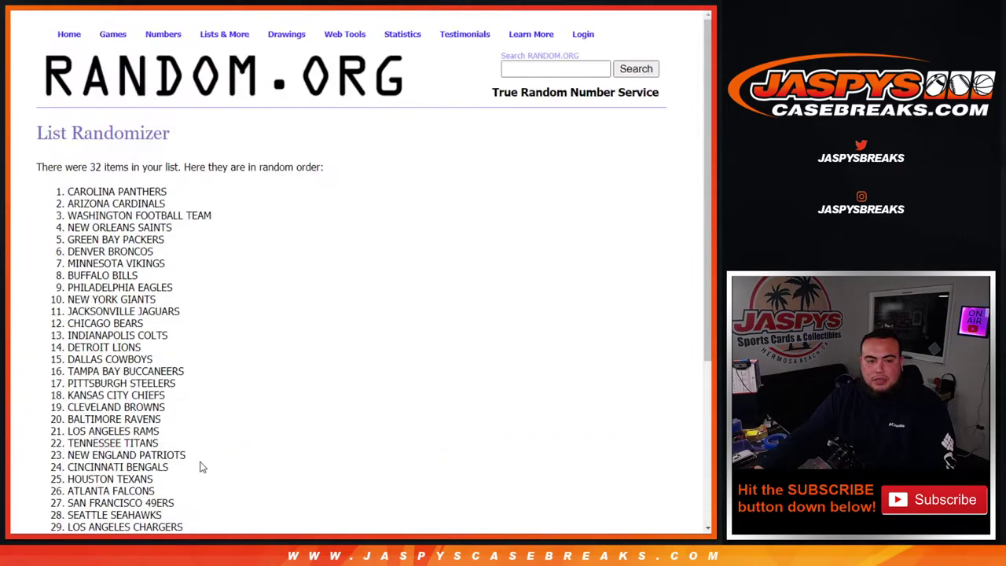
drag(168, 407, 223, 403)
Step: Copy the 32 randomized team names into column B of the break spreadsheet, starting at B1
scroll(222, 403, up, 3)
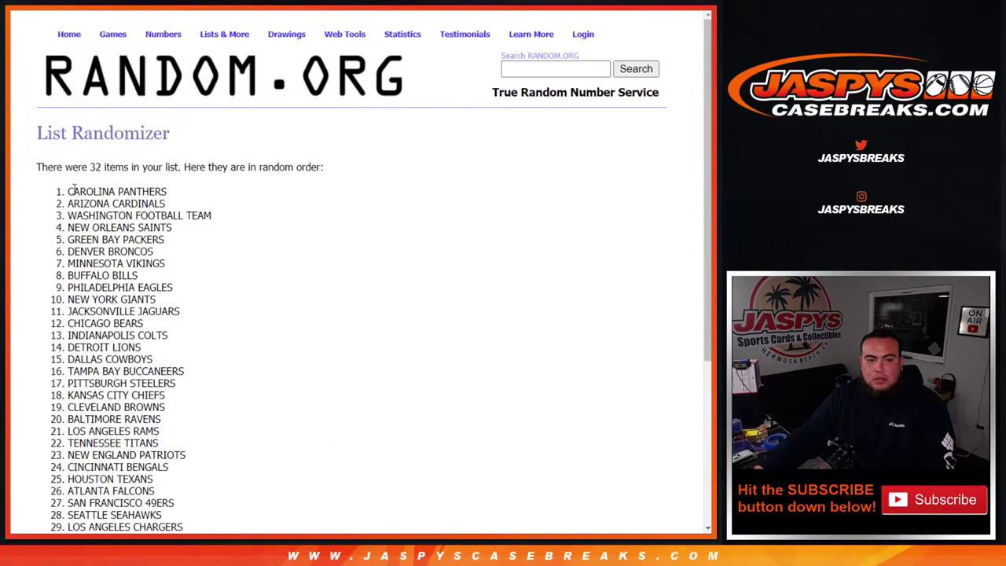
drag(68, 190, 186, 316)
scroll(184, 251, down, 3)
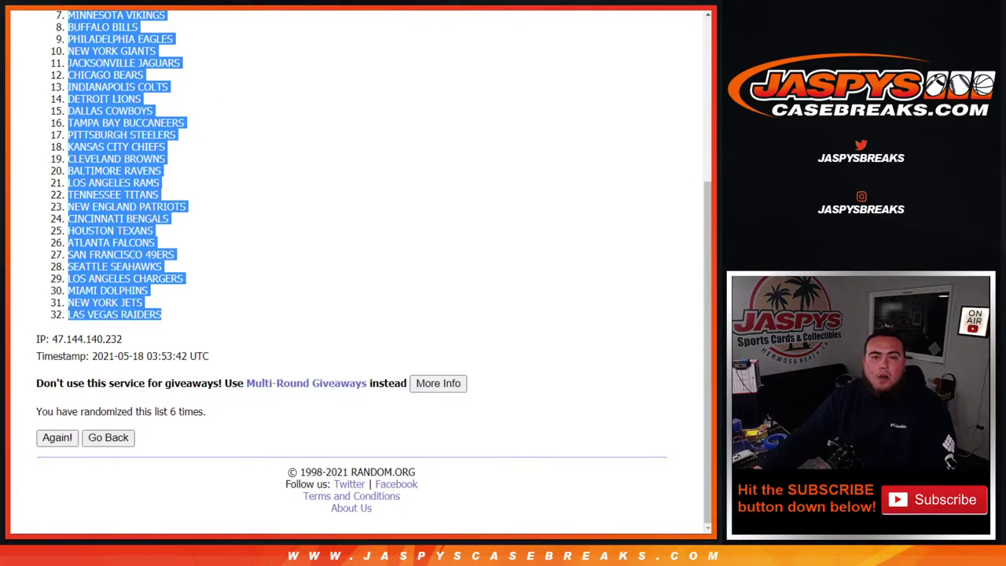
click(228, 10)
click(119, 114)
key(ctrl+v)
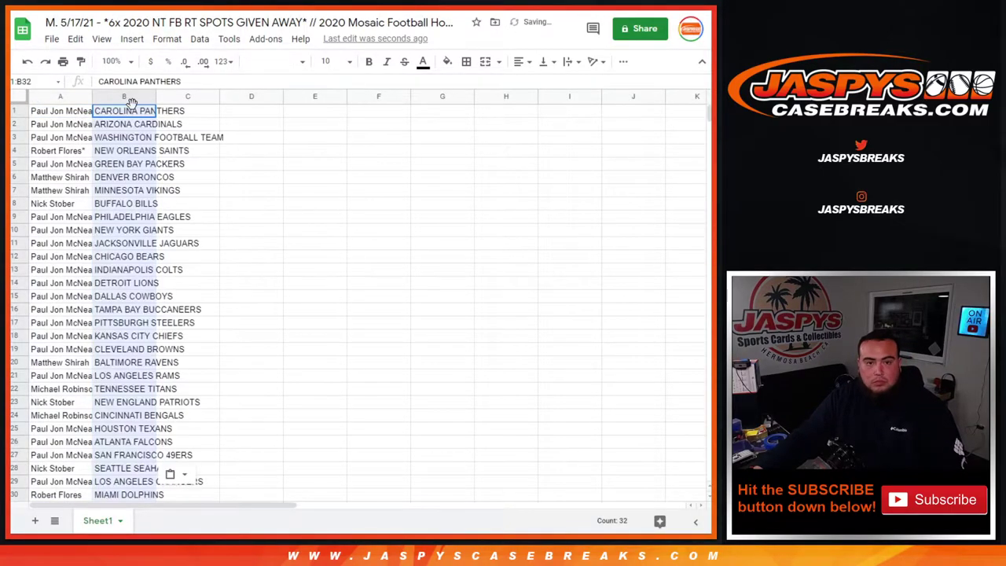
Step: Set the whole sheet's font size to 14 and fit the column widths to their contents
click(19, 99)
click(326, 61)
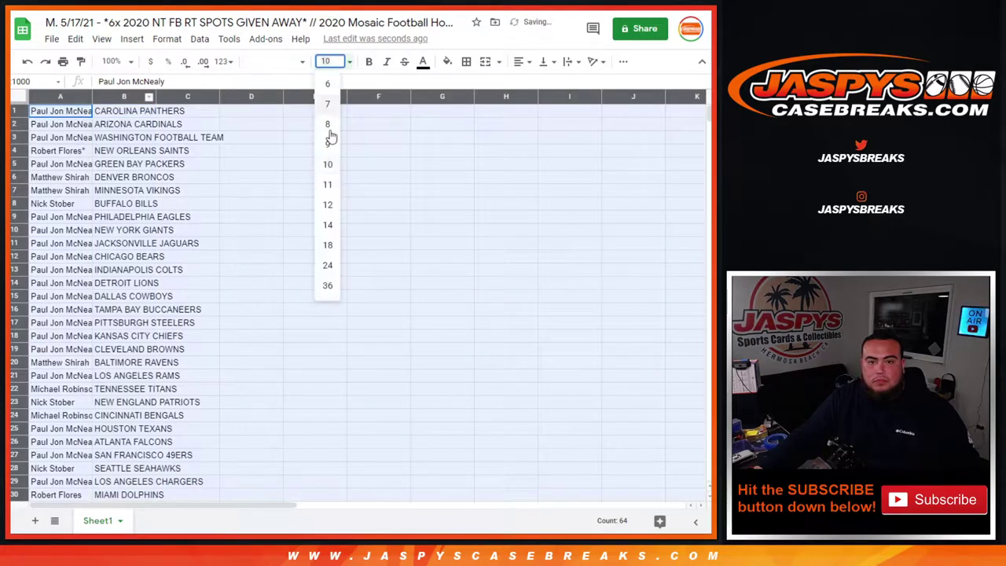
click(329, 228)
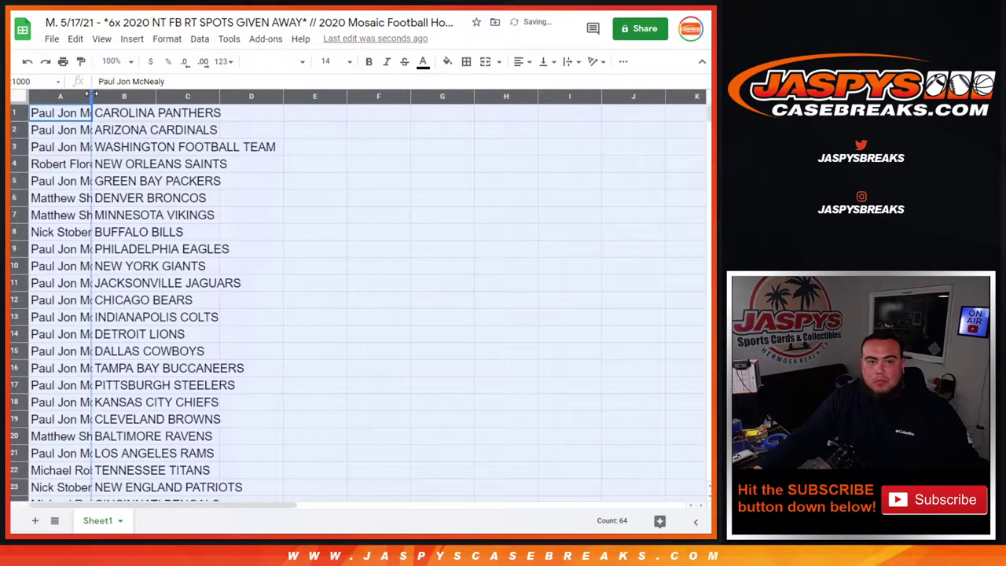
double_click(92, 96)
scroll(231, 302, down, 3)
scroll(231, 302, up, 3)
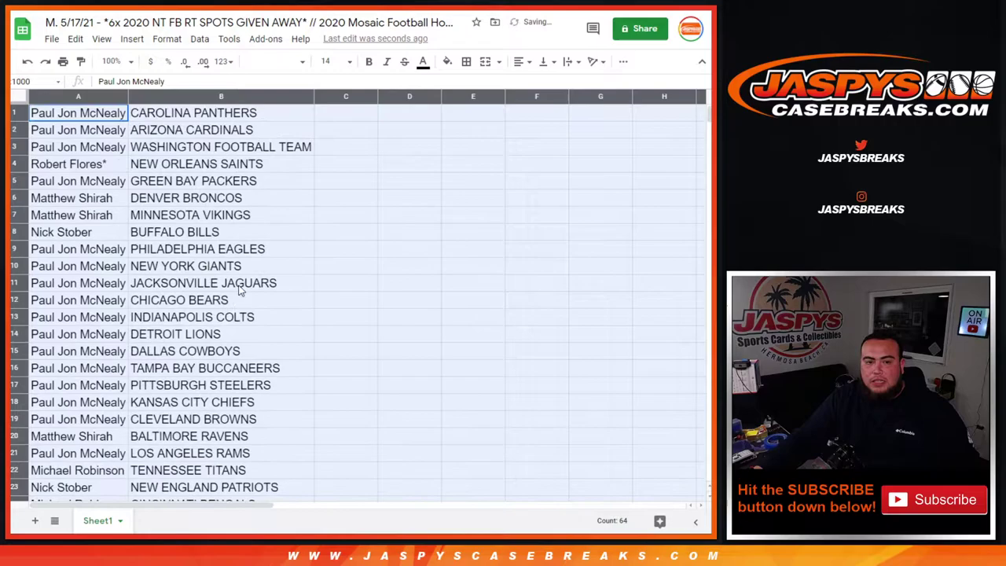
Step: Sort the sheet A to Z by the team names in column B
drag(244, 198, 236, 181)
click(306, 100)
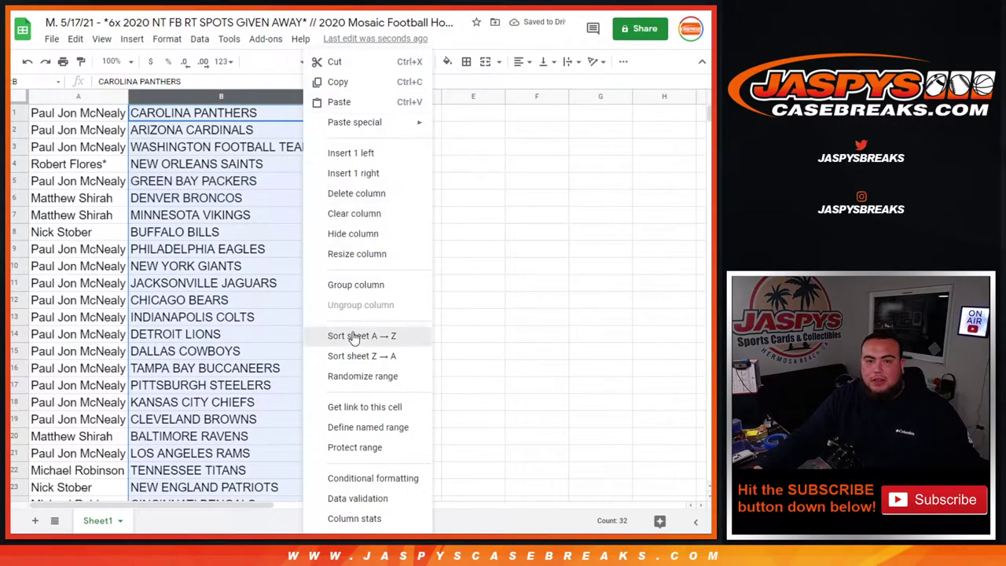
click(353, 334)
Step: Apply all borders to the names and teams in A1:B32 and center their text horizontally
drag(111, 116, 235, 369)
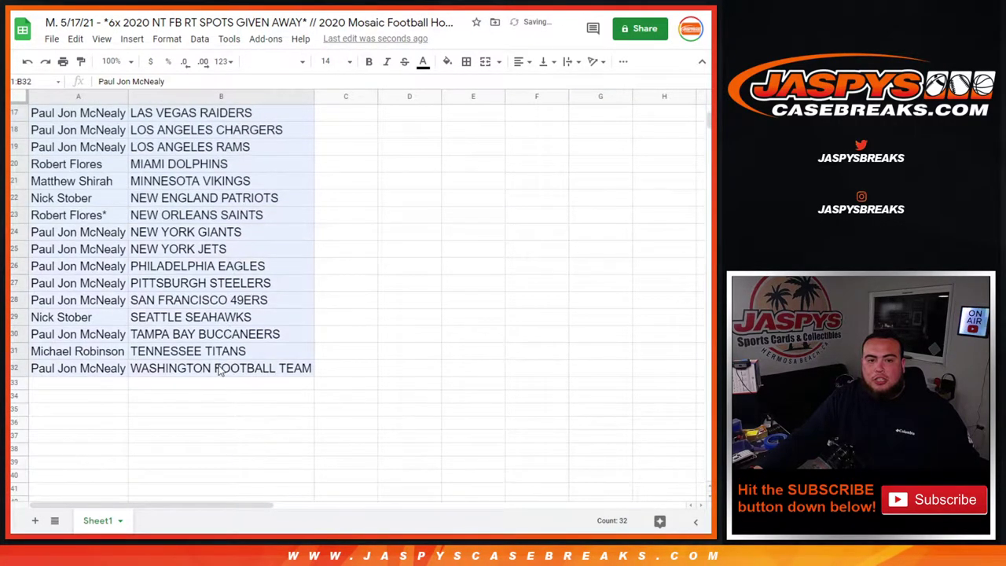
click(466, 61)
click(478, 95)
click(519, 61)
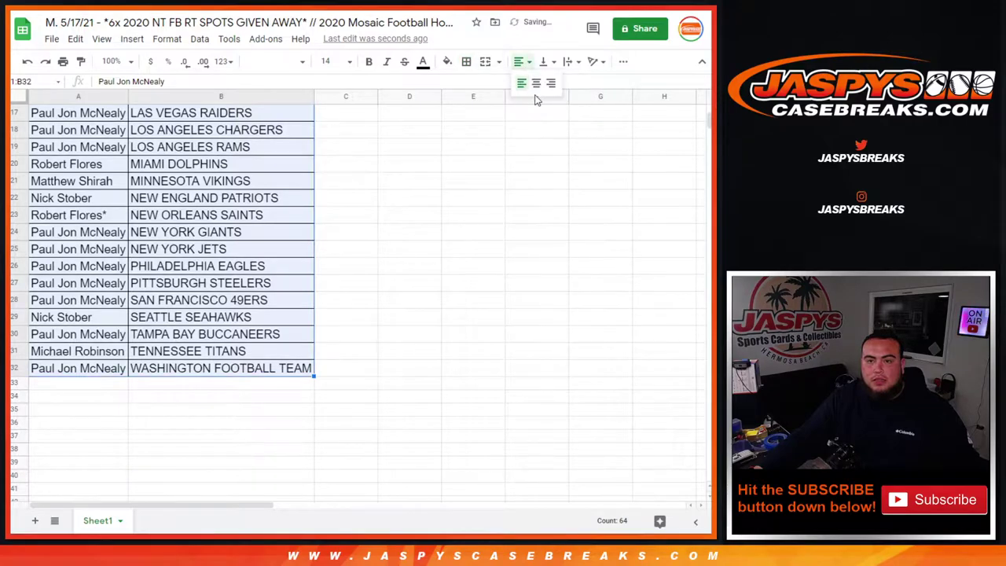
click(534, 79)
Step: Print the current sheet in portrait orientation with the workbook title in the header
scroll(99, 188, up, 5)
click(63, 62)
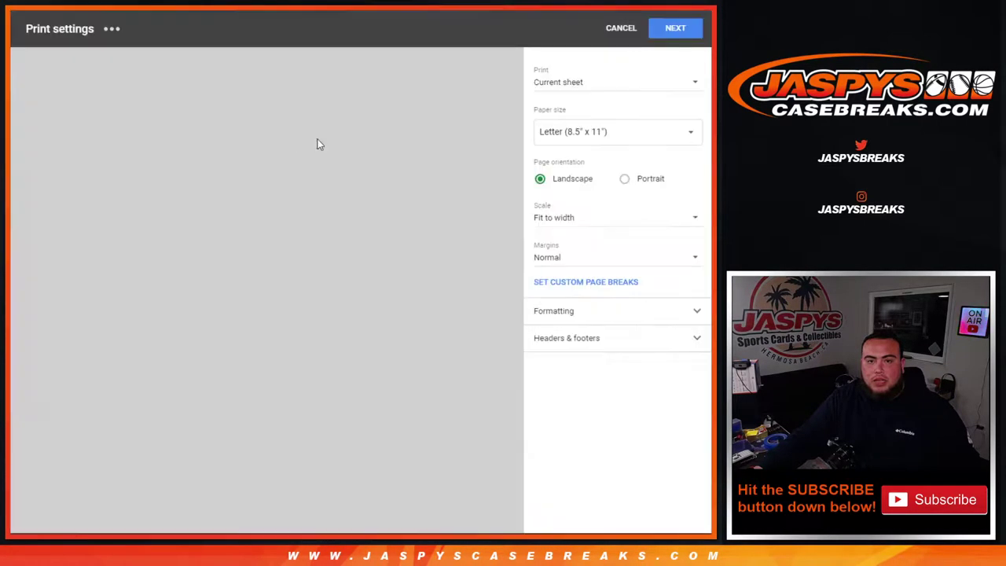
click(650, 180)
click(588, 338)
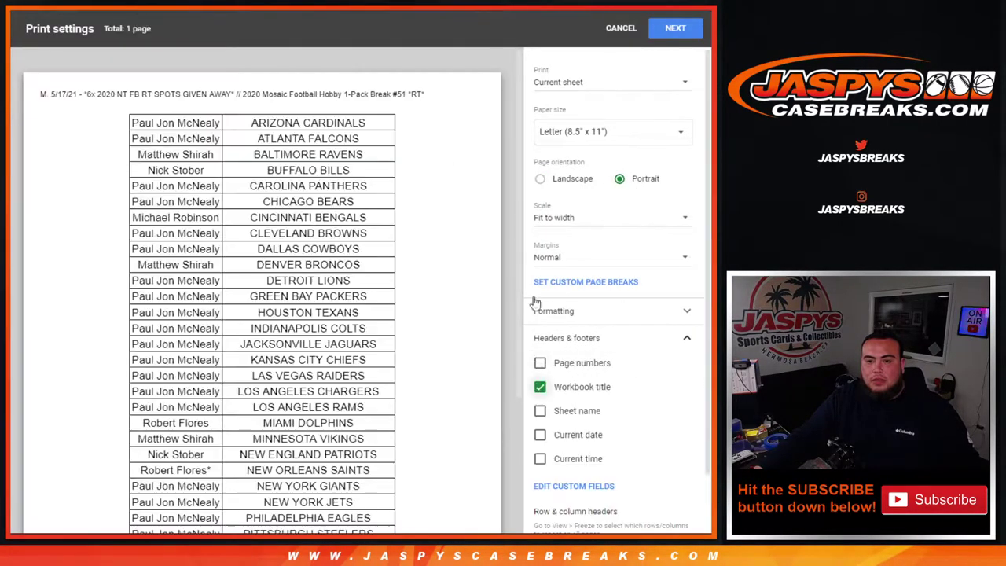
scroll(525, 204, down, 1)
click(497, 505)
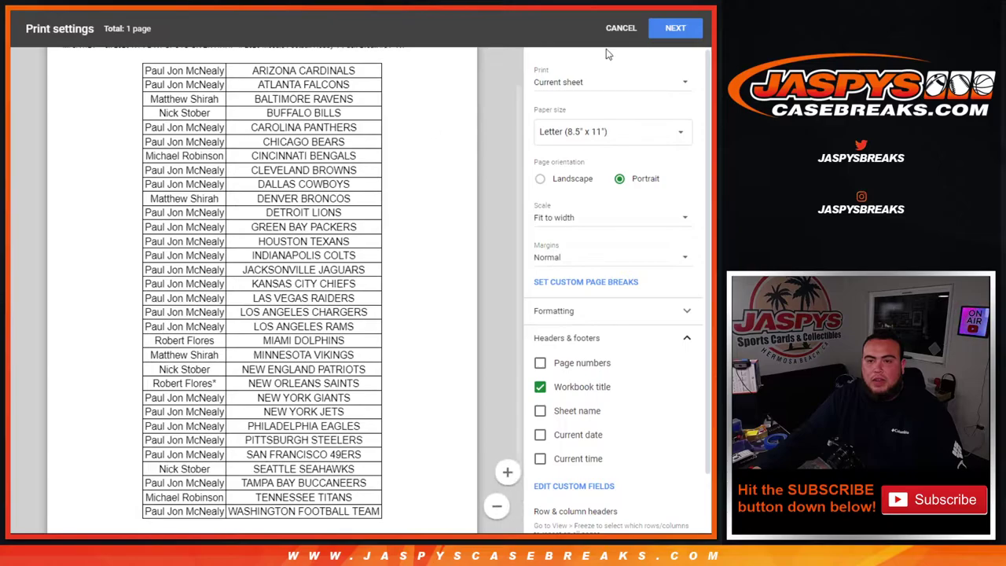
click(675, 28)
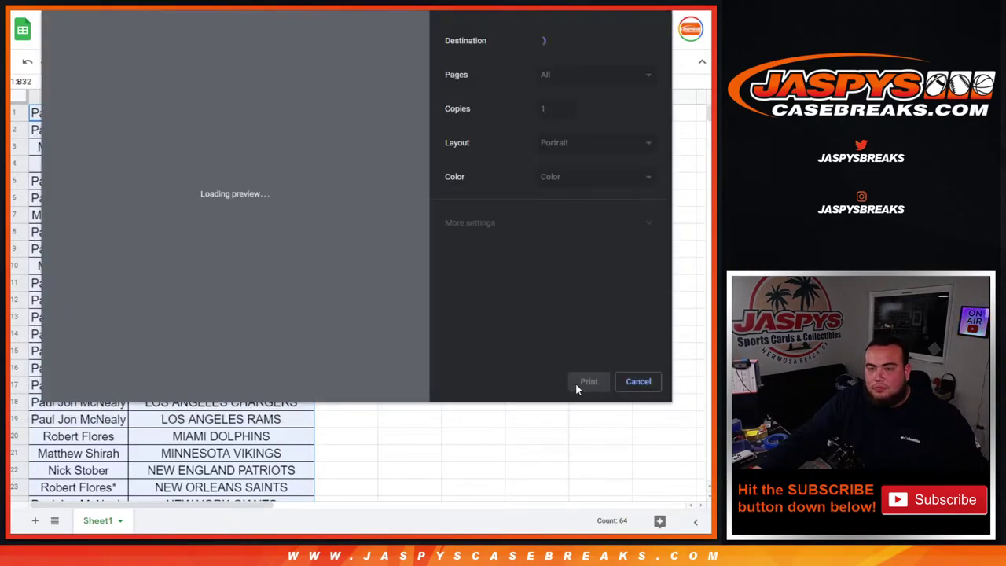
click(581, 383)
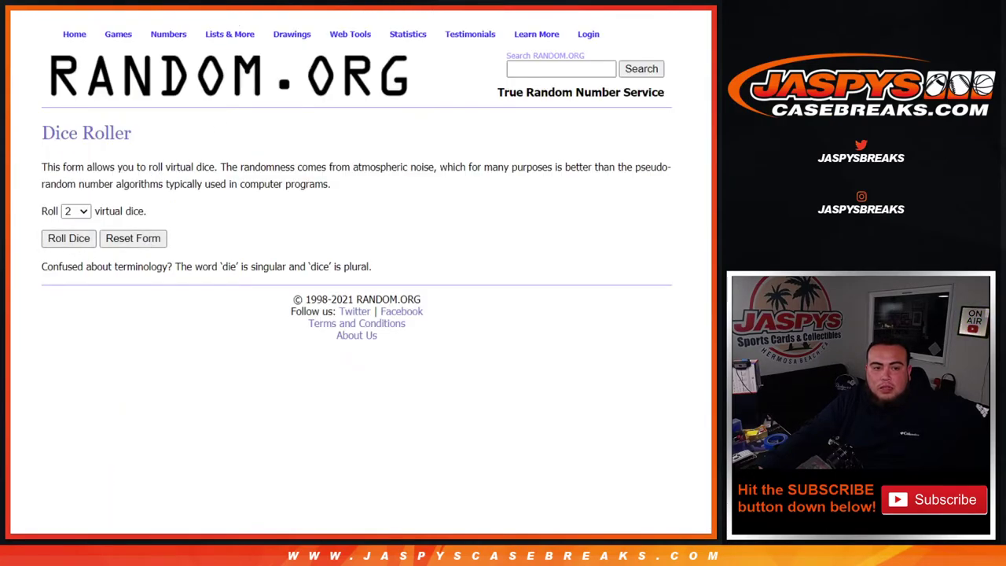
Step: Roll two virtual dice for the giveaway of the six NT FB RT spots
key(Return)
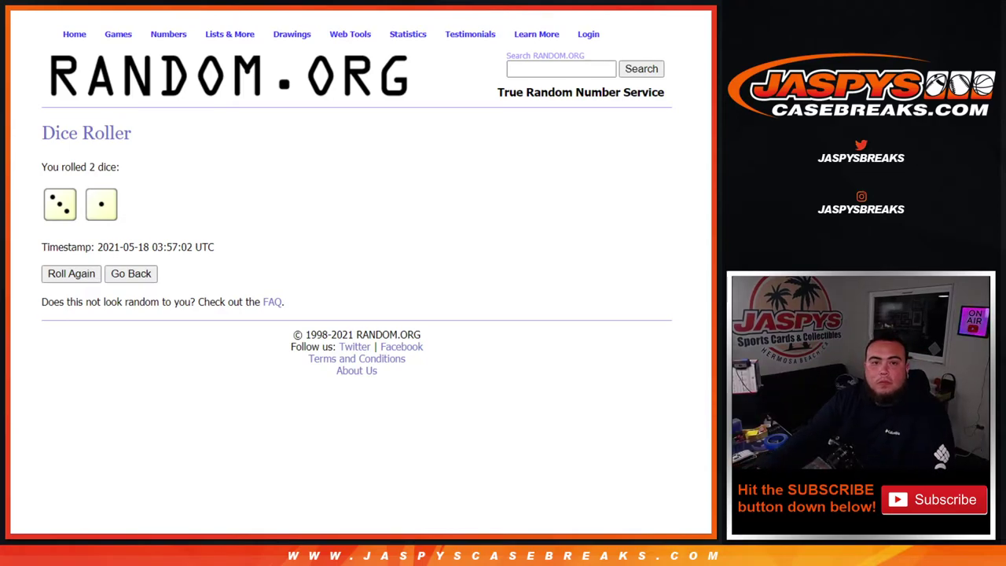
Step: Randomize the list of customer names four times, matching the total of the two dice
key(ctrl+Tab)
scroll(311, 284, down, 2)
click(52, 447)
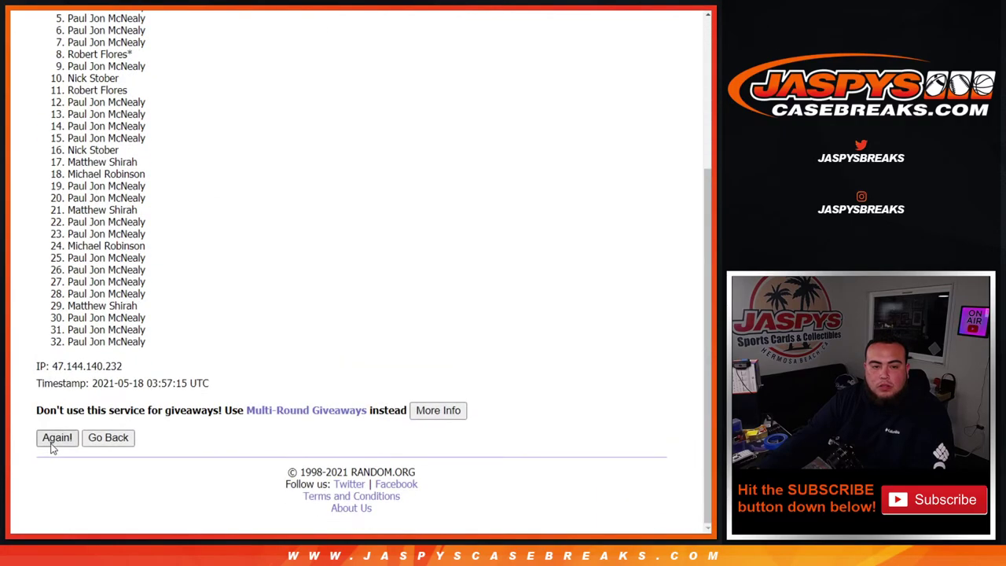
click(52, 447)
click(53, 447)
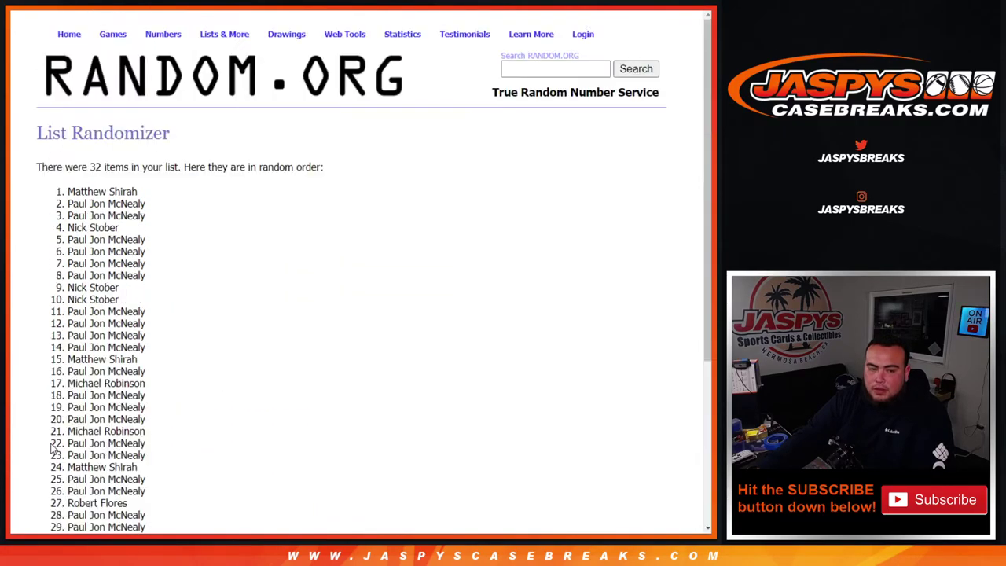
click(53, 447)
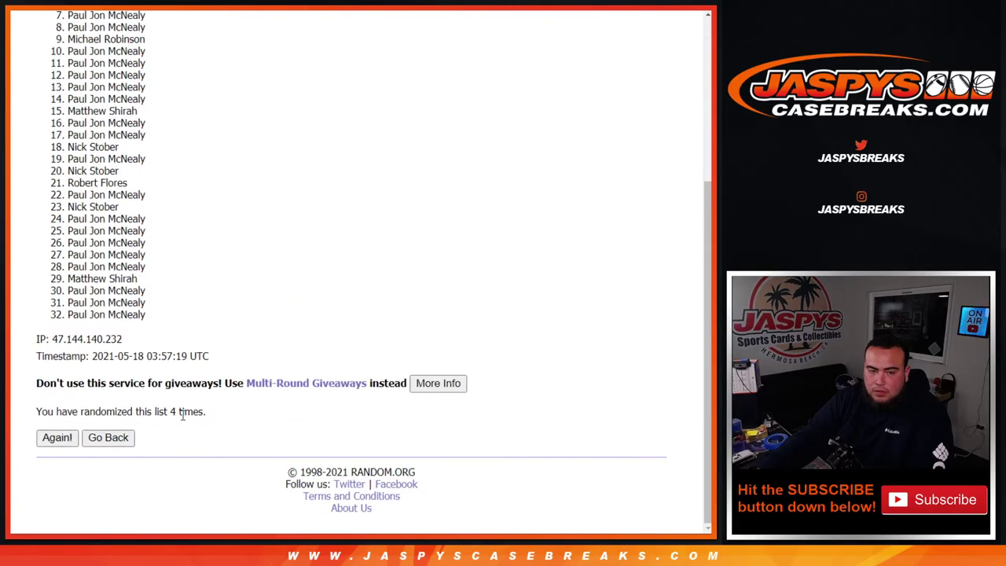
Step: Highlight the randomization count below the list and compare it with the dice roll
drag(173, 408, 225, 410)
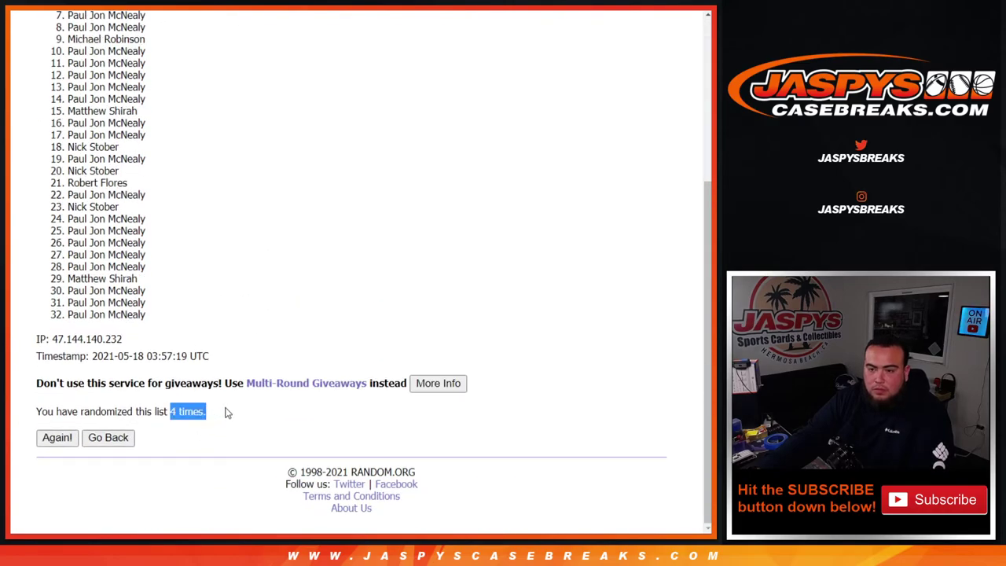
click(310, 297)
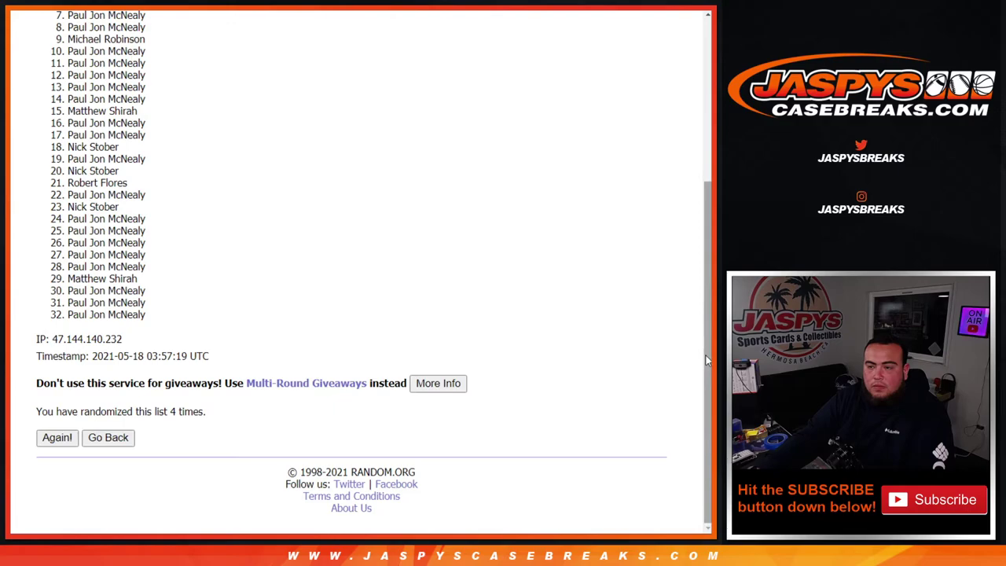
drag(704, 357, 684, 302)
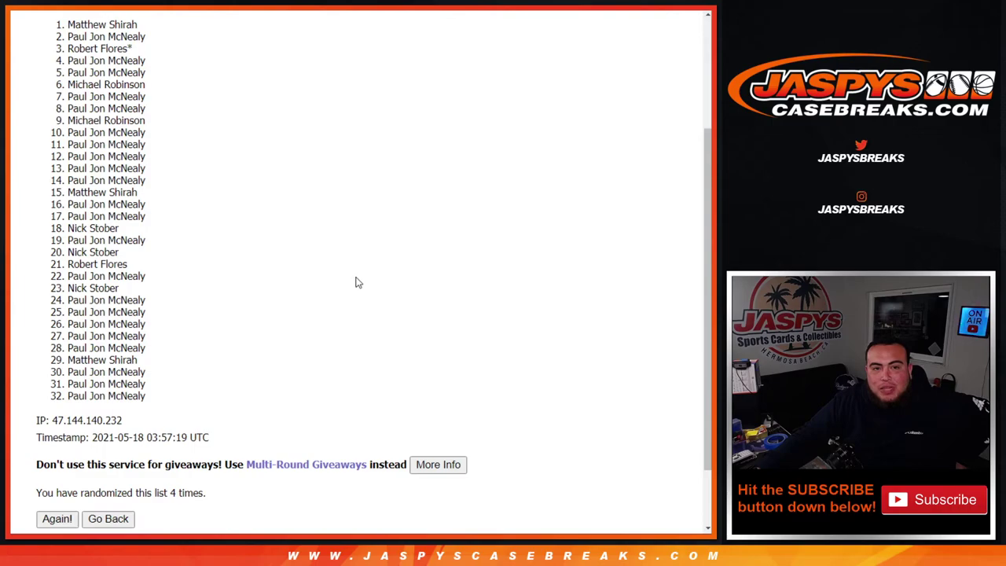
key(ctrl+Tab)
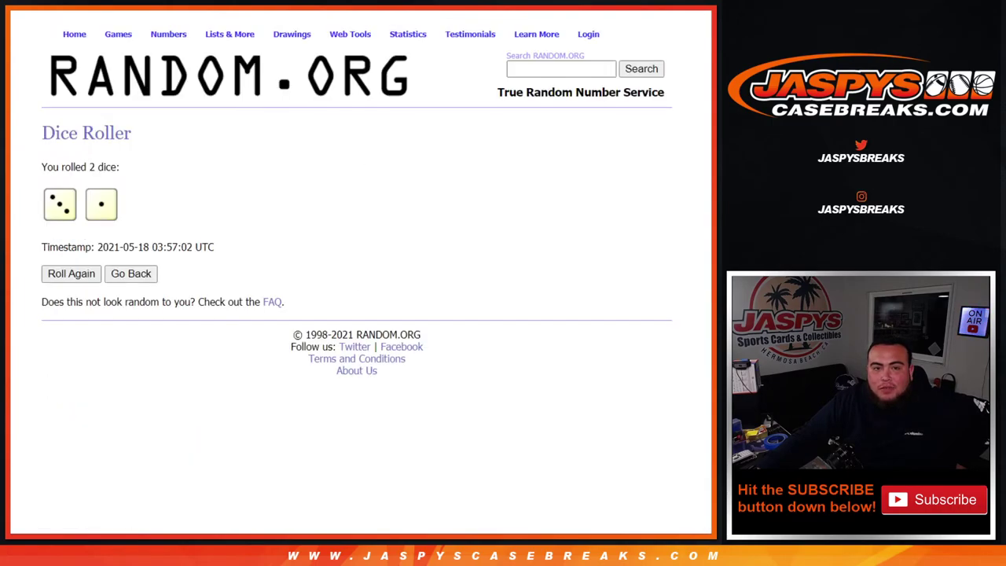
Step: Highlight the first six names of the randomized list as the giveaway winners and review the rest of the list
key(ctrl+shift+Tab)
scroll(238, 260, up, 3)
drag(54, 189, 170, 246)
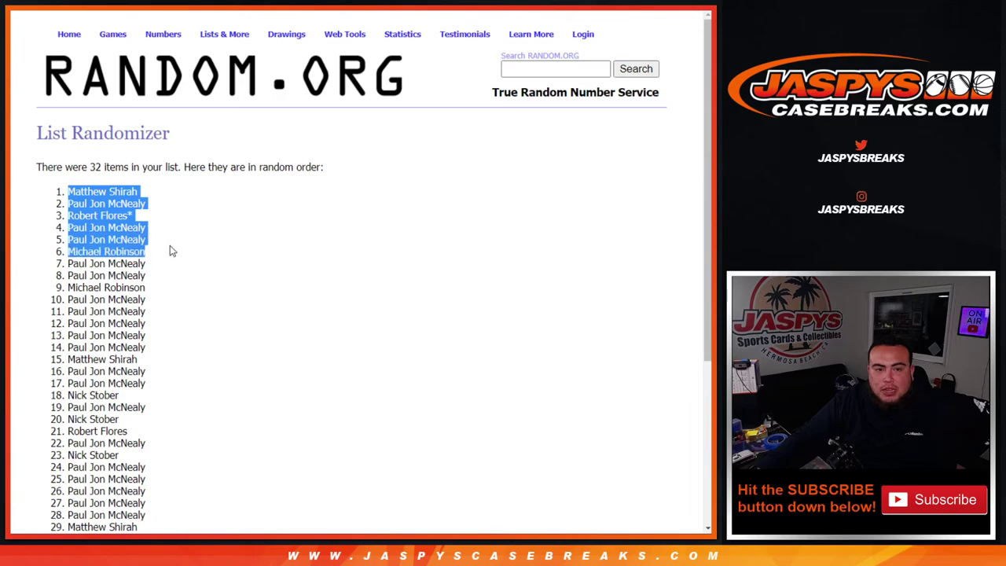
scroll(231, 218, down, 3)
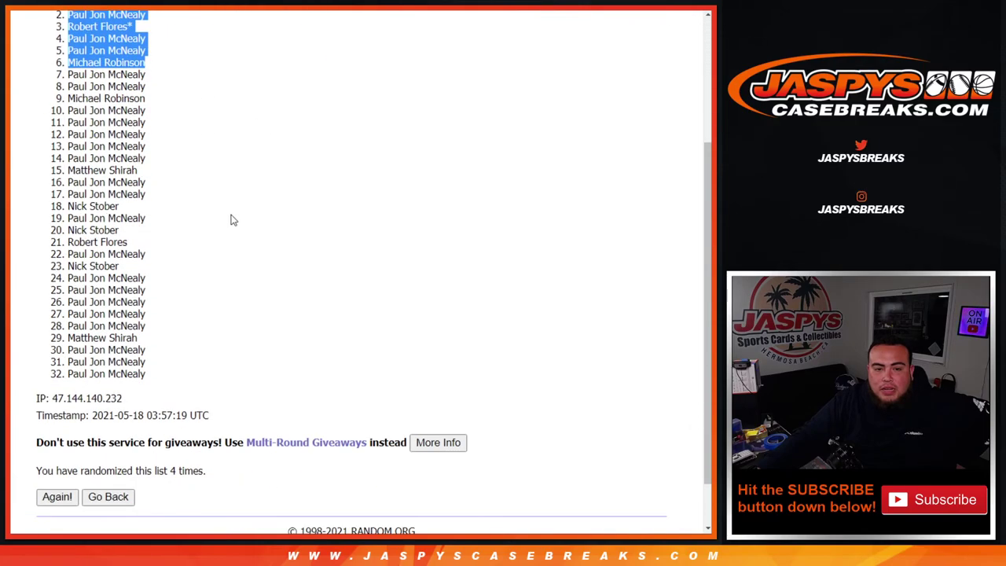
scroll(231, 219, up, 2)
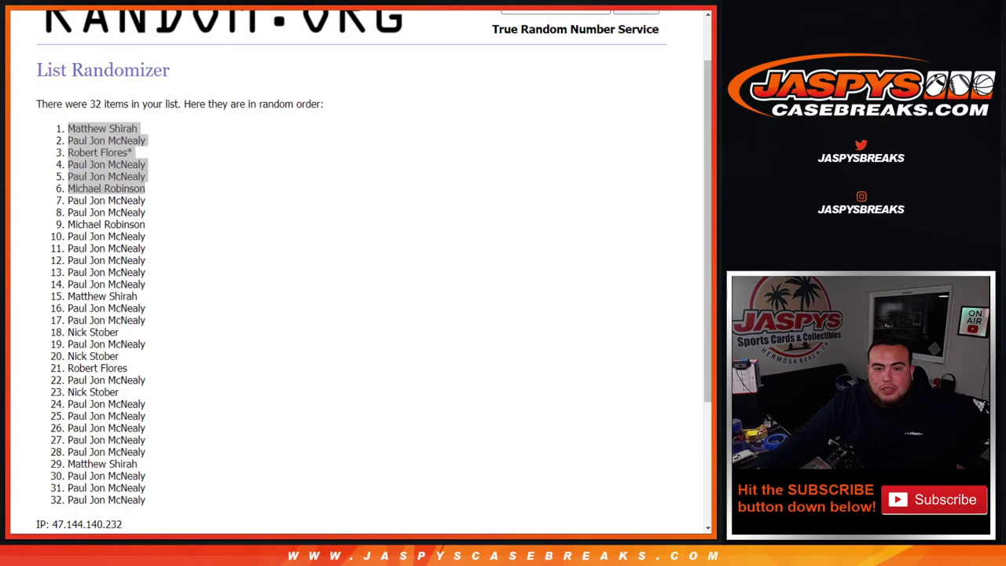